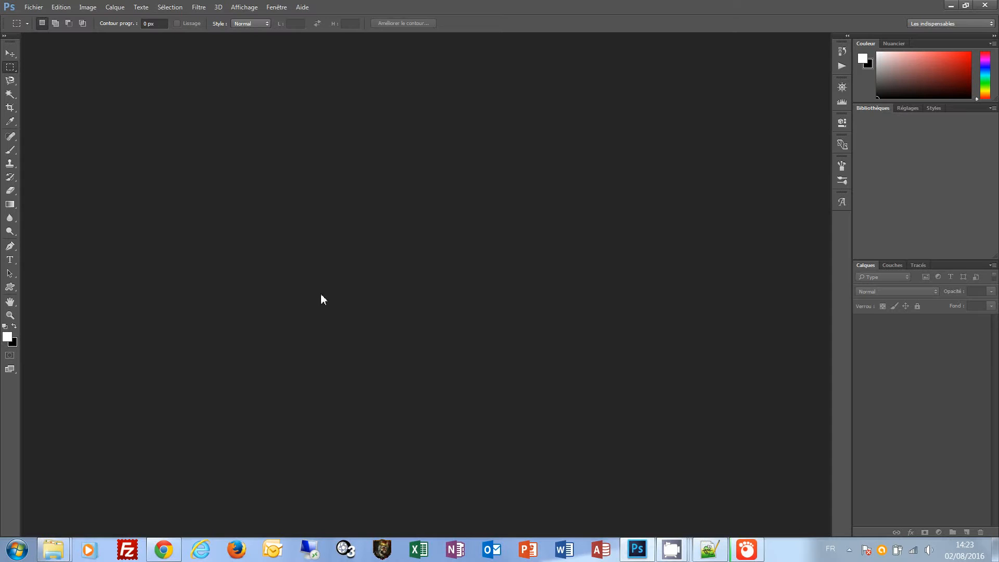
# - Create a 600 × 400 px RGB document at 72 pixels/inch with a white background, and confirm black (000000) as the foreground colour
pyautogui.hotkey('ctrl', 'n')
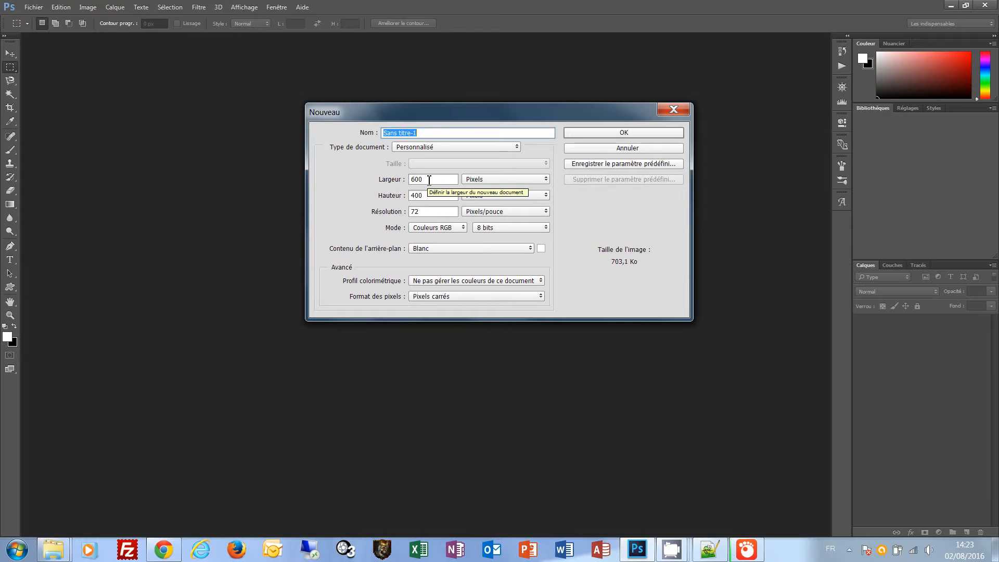
pyautogui.click(615, 134)
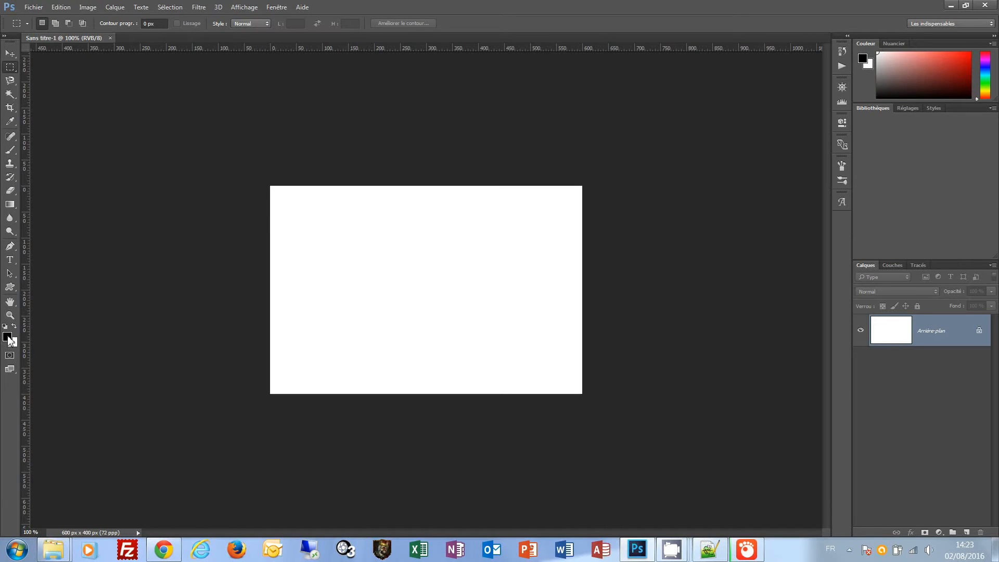
pyautogui.click(8, 337)
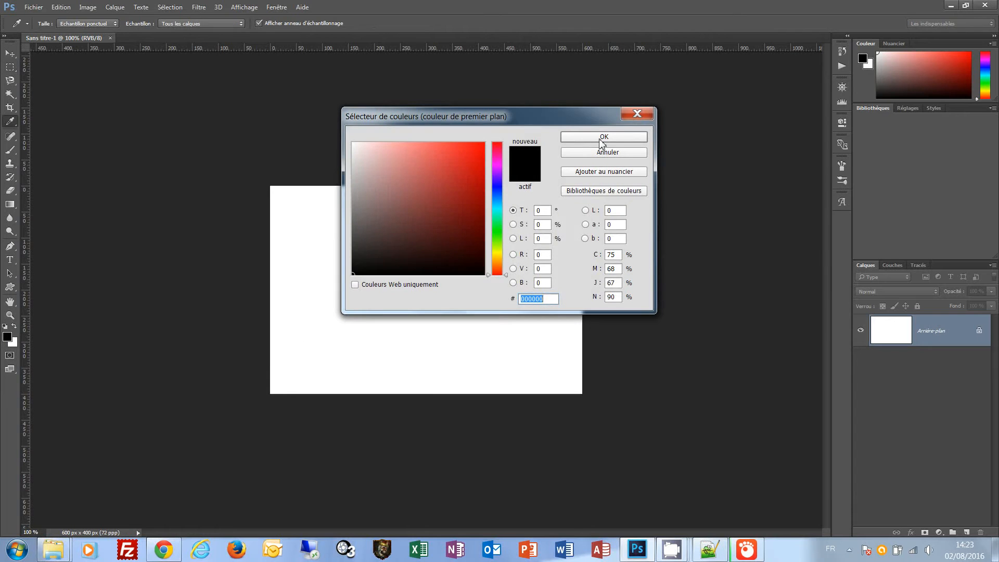
pyautogui.click(603, 137)
# - Add the text "Sang" in black Arial Black at 100 pt and move it near the centre of the canvas
pyautogui.click(10, 260)
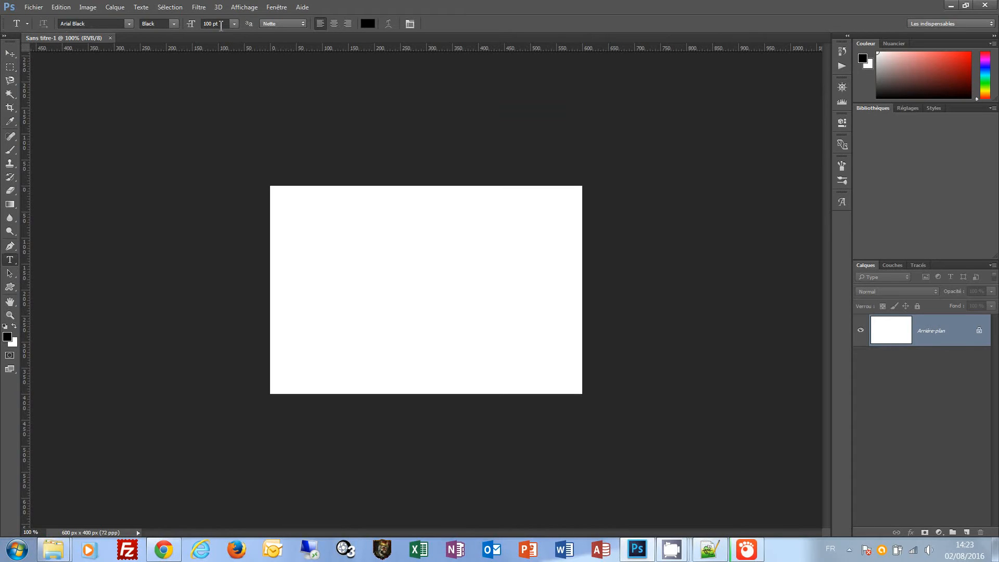
pyautogui.click(361, 299)
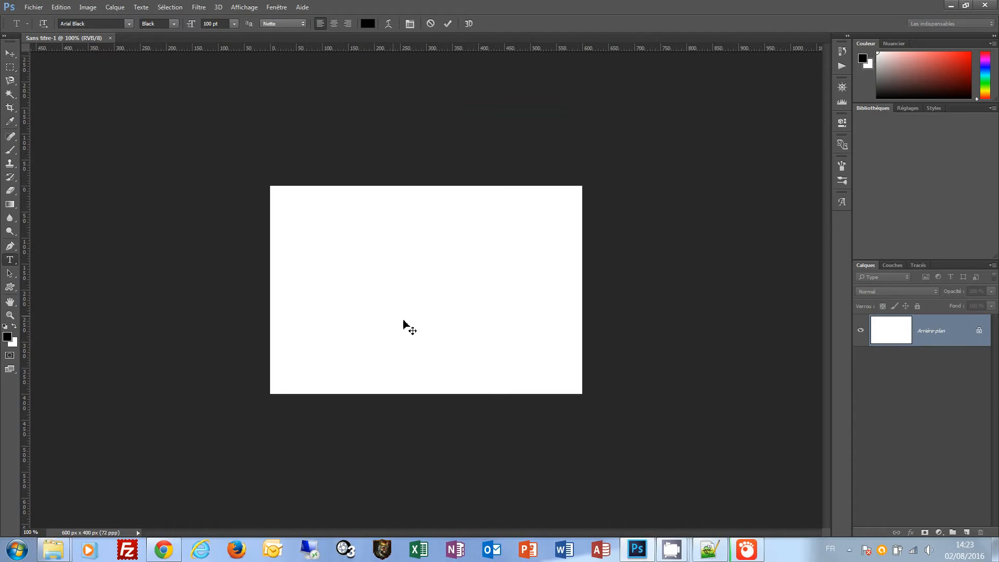
pyautogui.write('San')
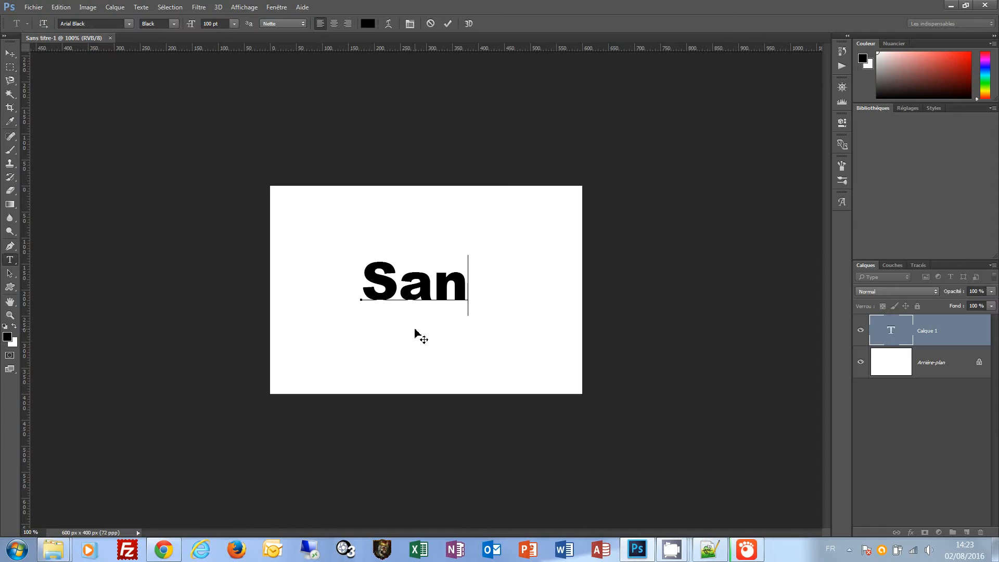
pyautogui.write('g')
pyautogui.click(10, 53)
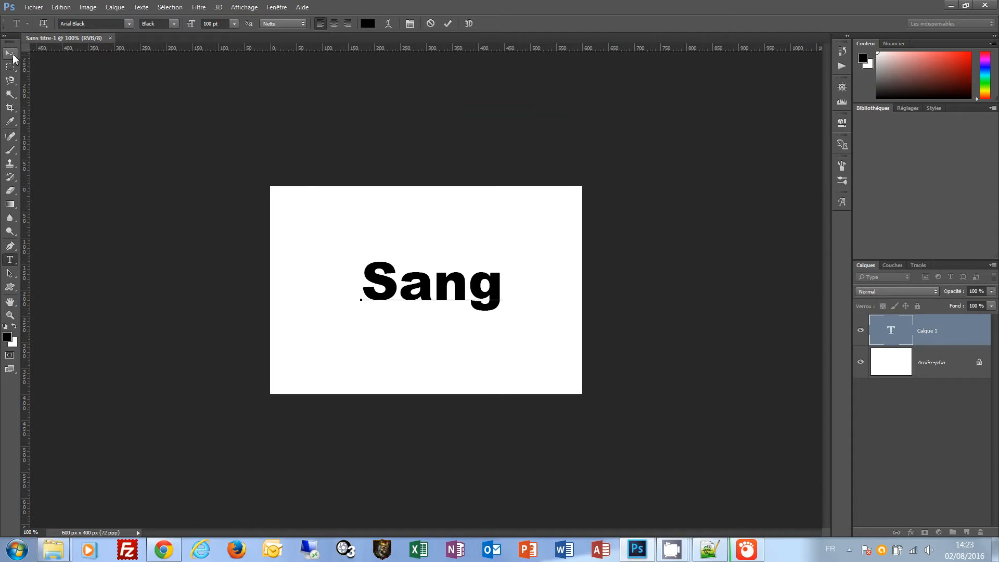
pyautogui.moveTo(460, 291); pyautogui.dragTo(445, 294)
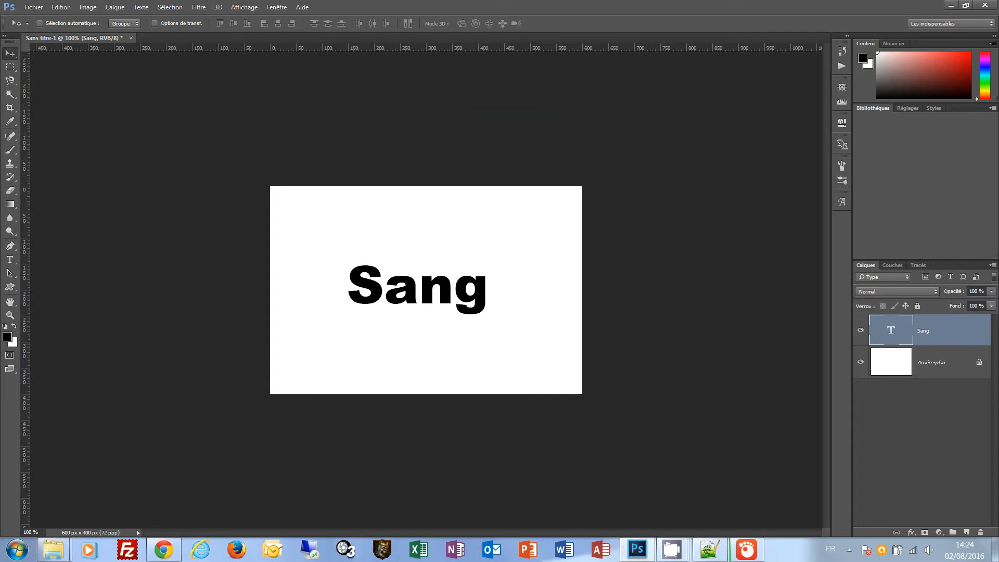
# - Flatten the image and convert the resulting background into a regular layer with the default settings
pyautogui.click(992, 266)
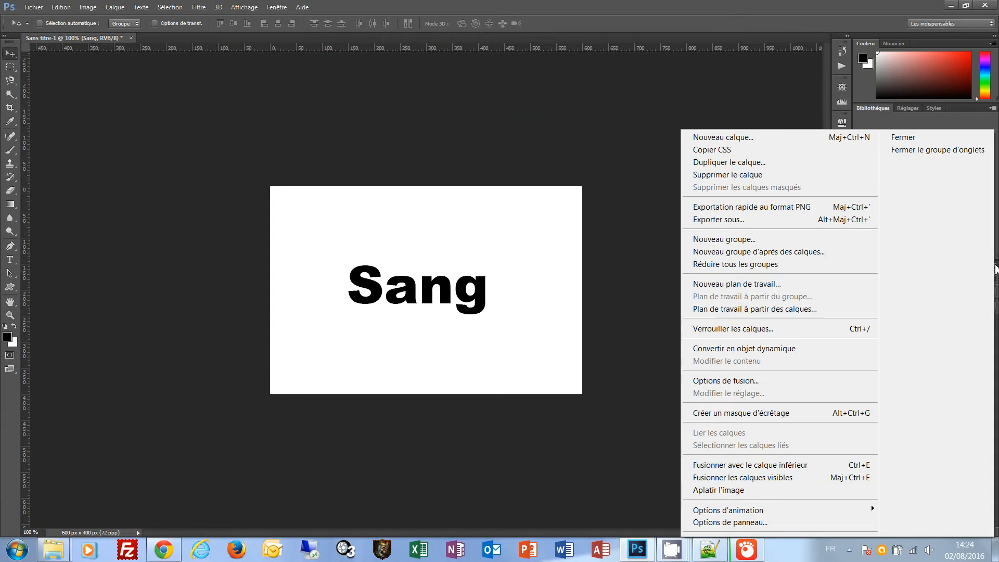
pyautogui.click(733, 495)
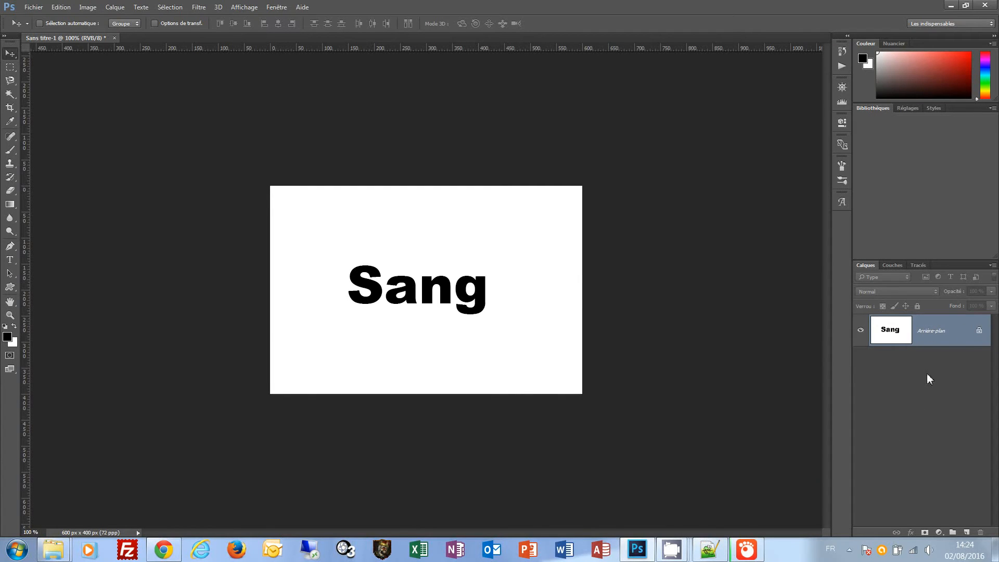
pyautogui.doubleClick(932, 337)
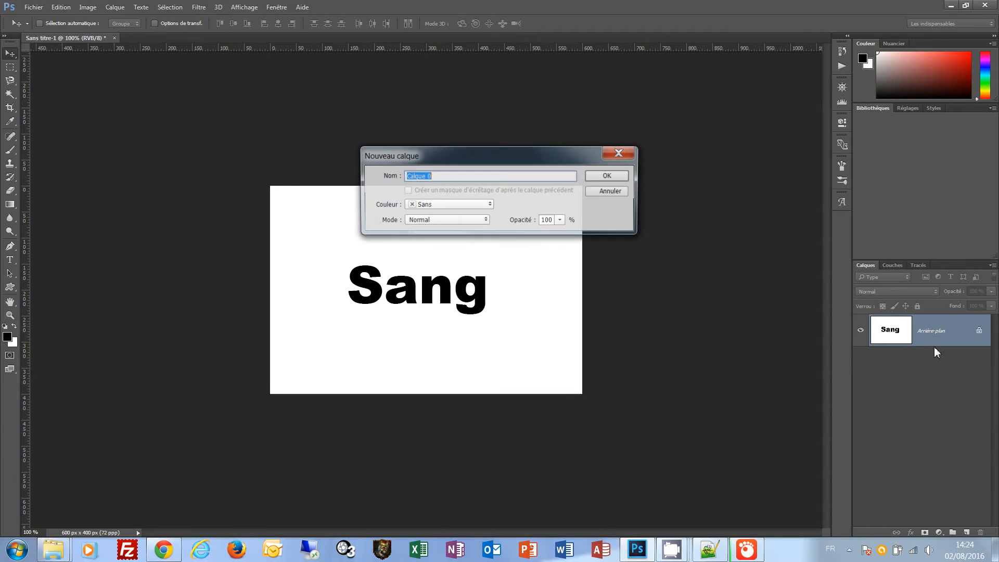
pyautogui.click(609, 177)
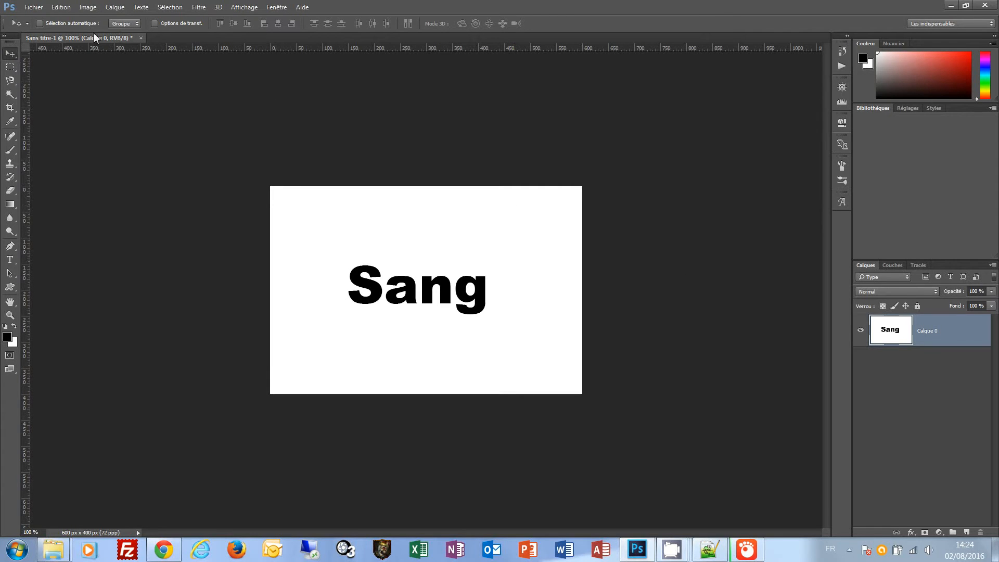
# - Invert the layer's colours with the Négatif adjustment
pyautogui.click(88, 7)
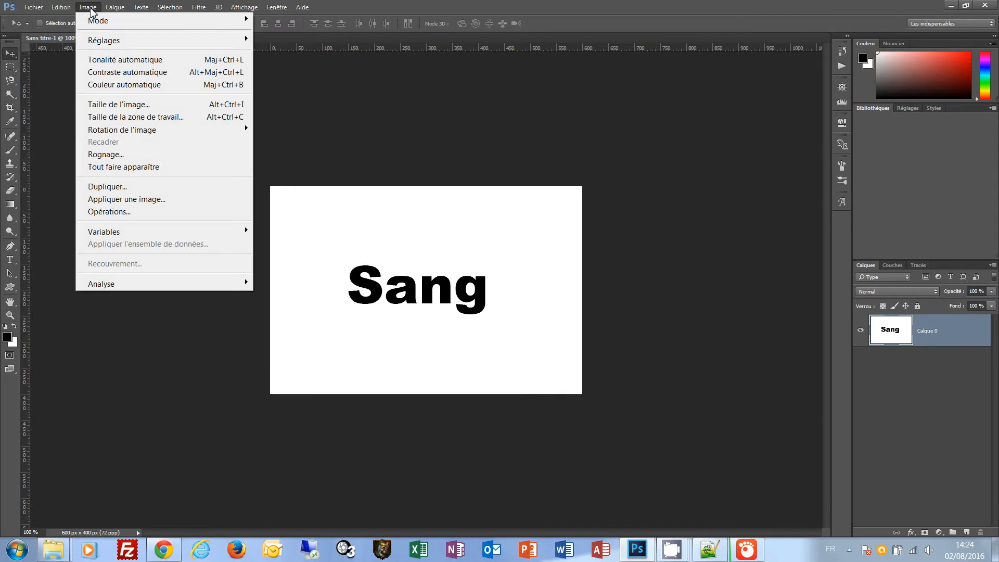
pyautogui.moveTo(97, 40)
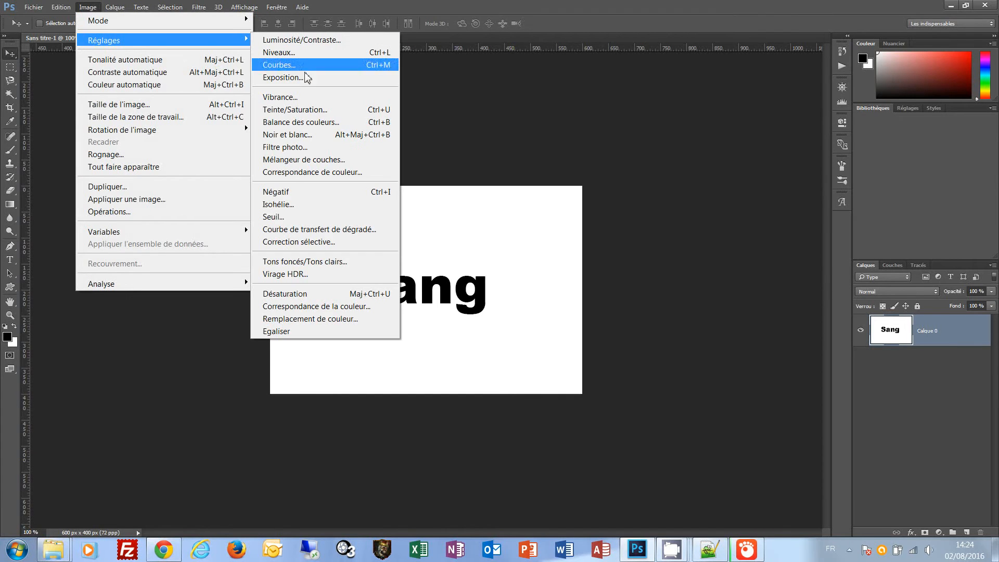
pyautogui.click(307, 192)
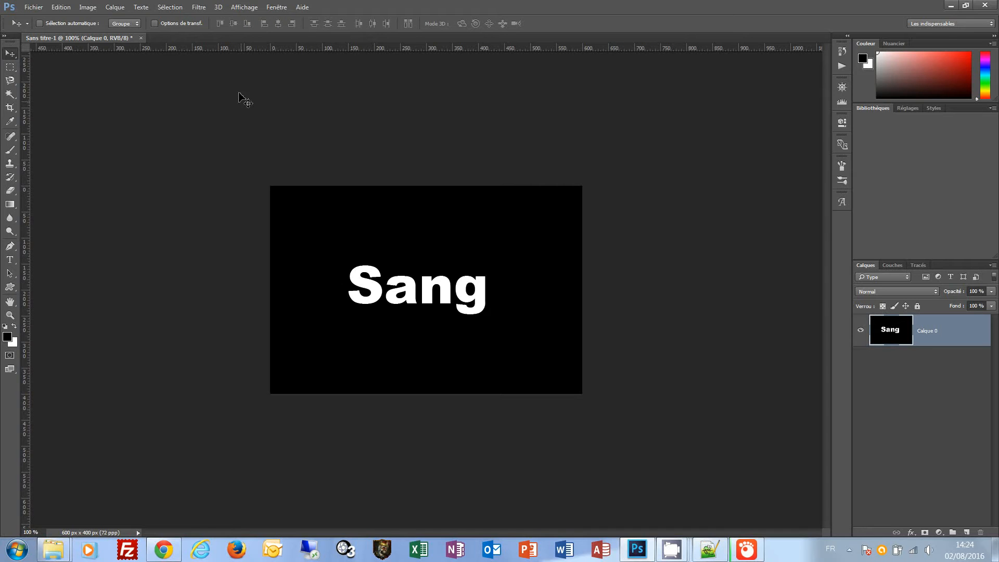
# - Roughen the edges of the text with the Cristallisation filter at a cell size (Maille) of 5
pyautogui.click(200, 7)
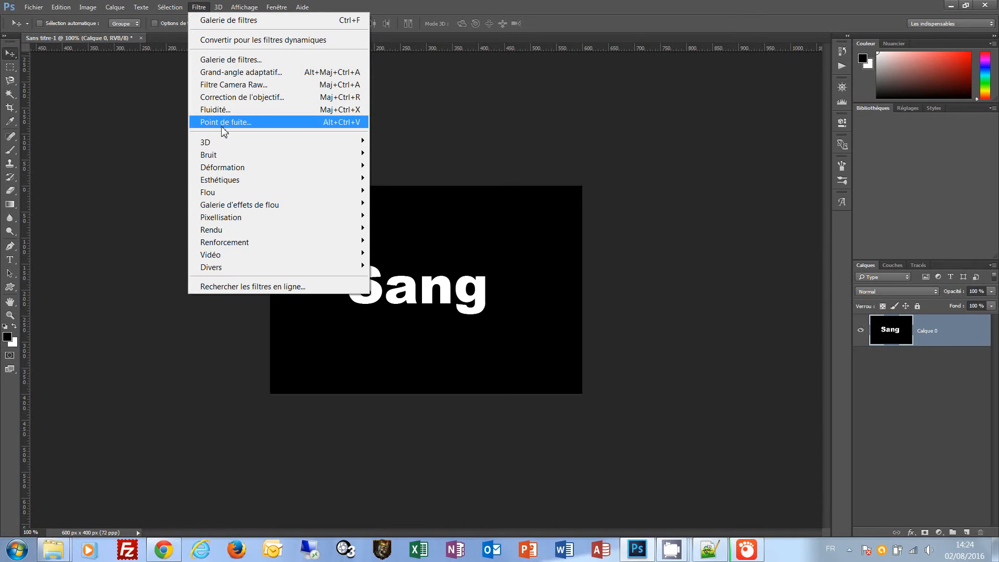
pyautogui.moveTo(232, 224)
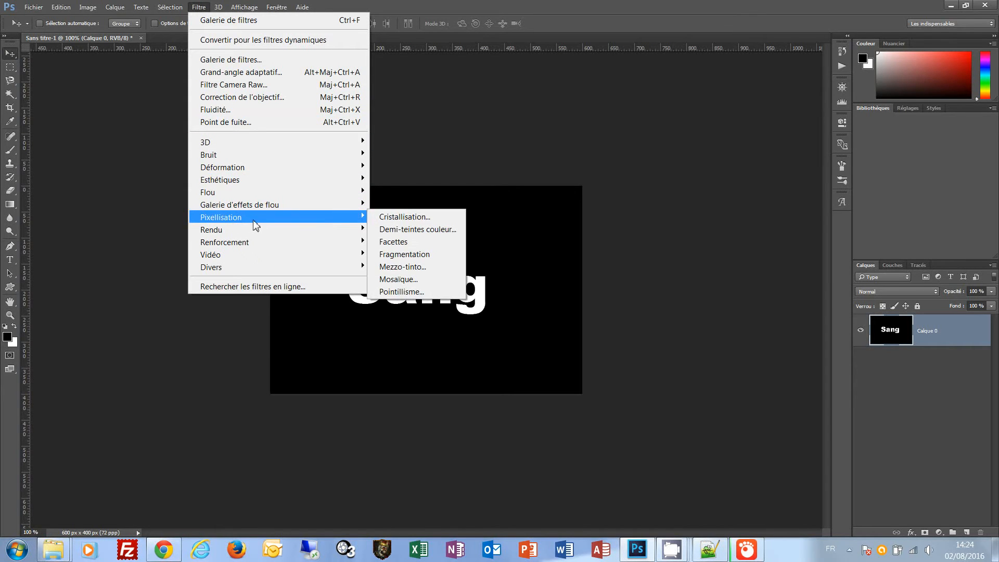
pyautogui.click(416, 217)
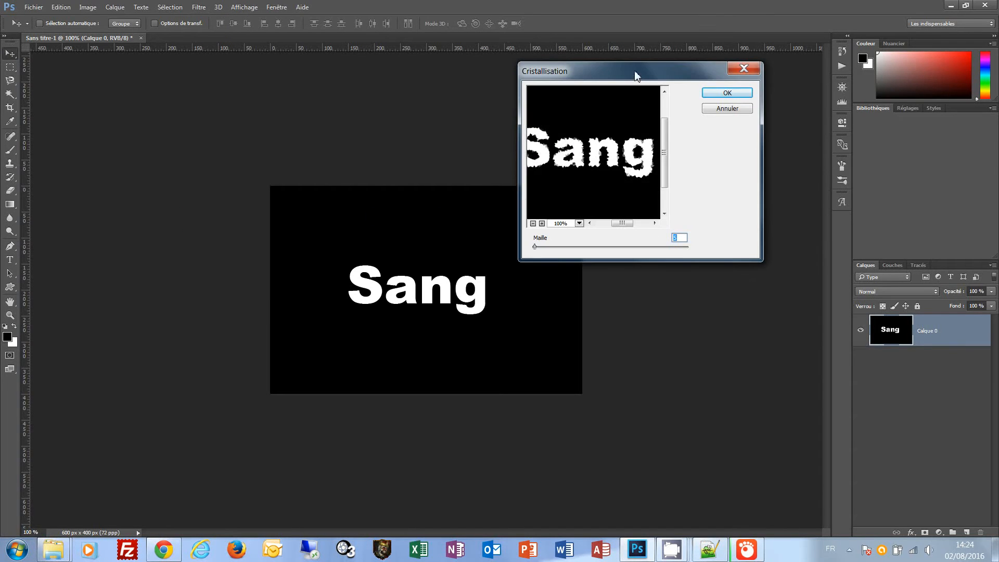
pyautogui.moveTo(634, 70); pyautogui.dragTo(643, 71)
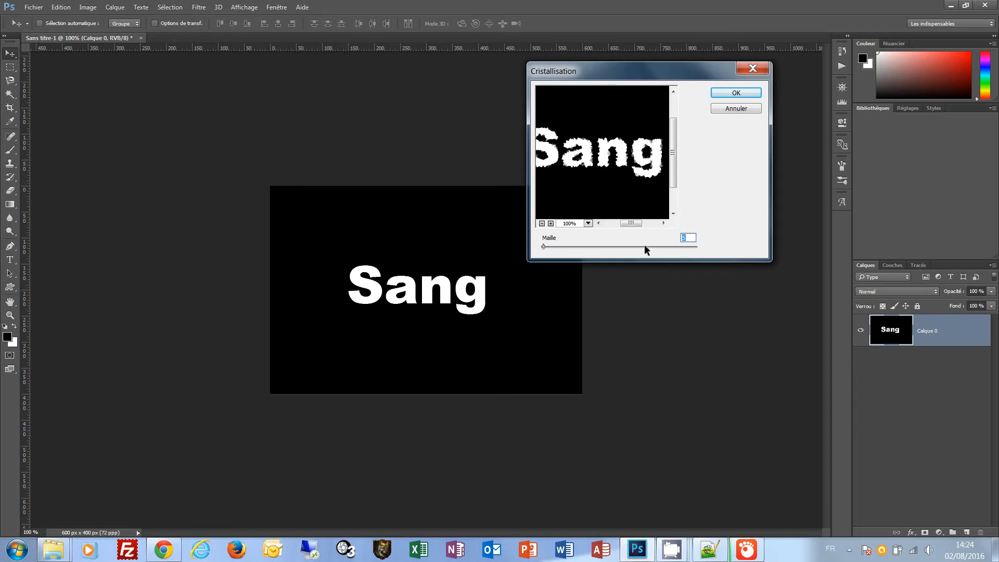
pyautogui.write('10')
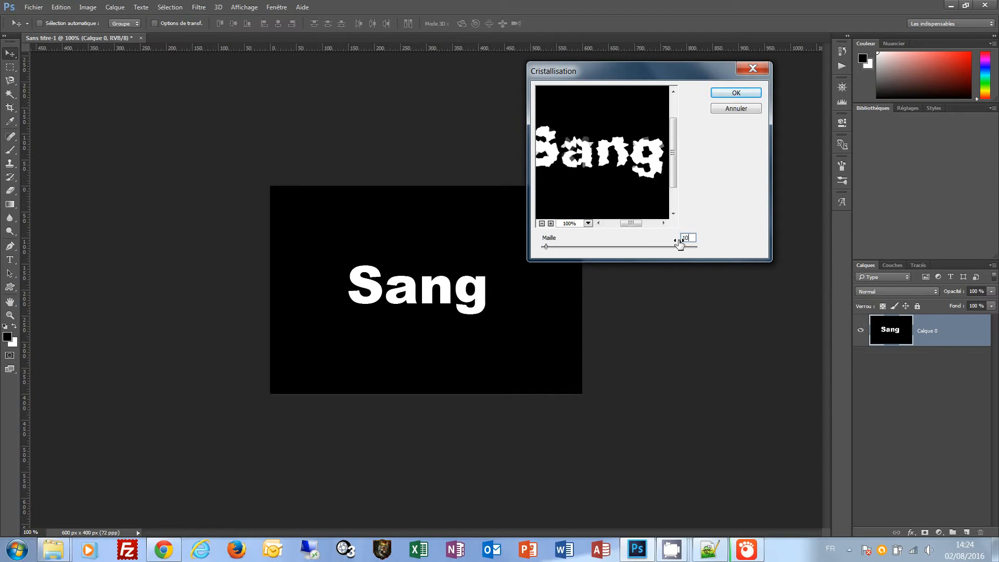
pyautogui.doubleClick(690, 238)
pyautogui.write('5')
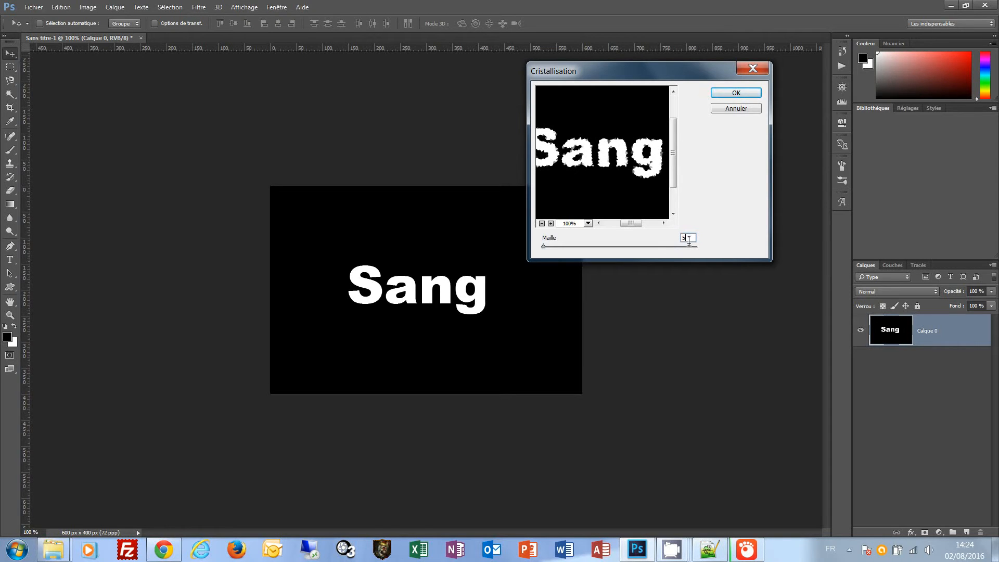
pyautogui.click(728, 94)
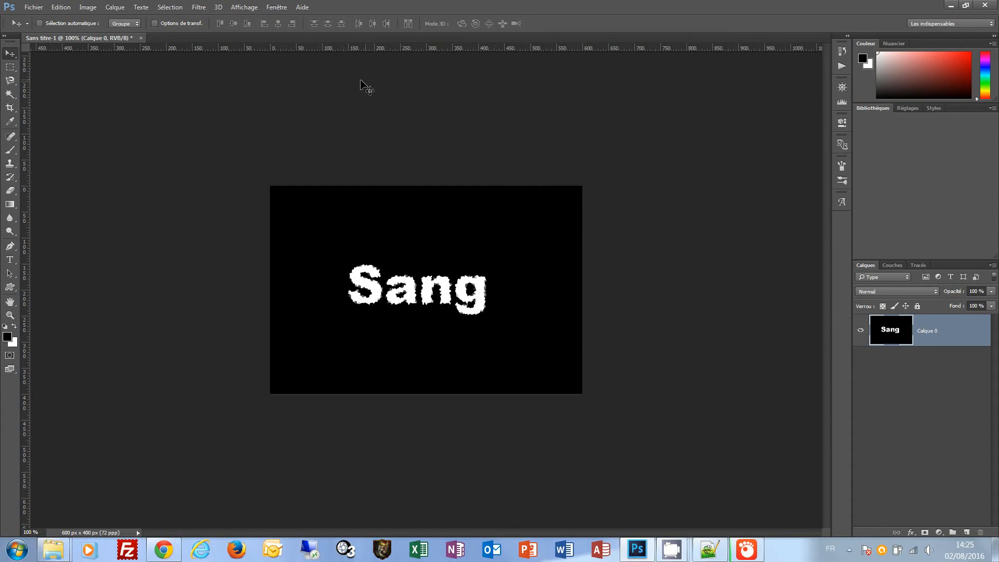
# - Rotate the whole image 90° clockwise
pyautogui.click(95, 10)
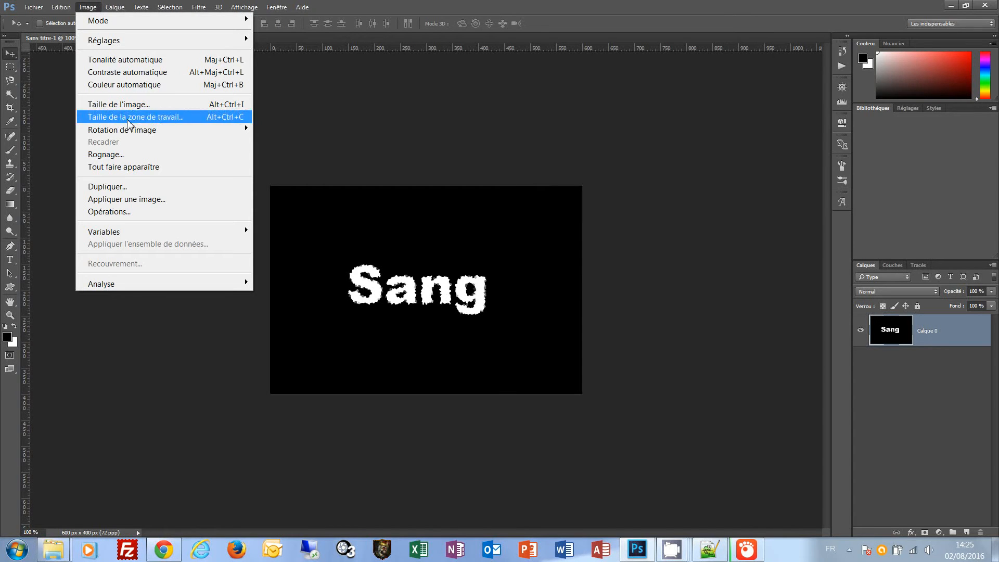
pyautogui.moveTo(129, 136)
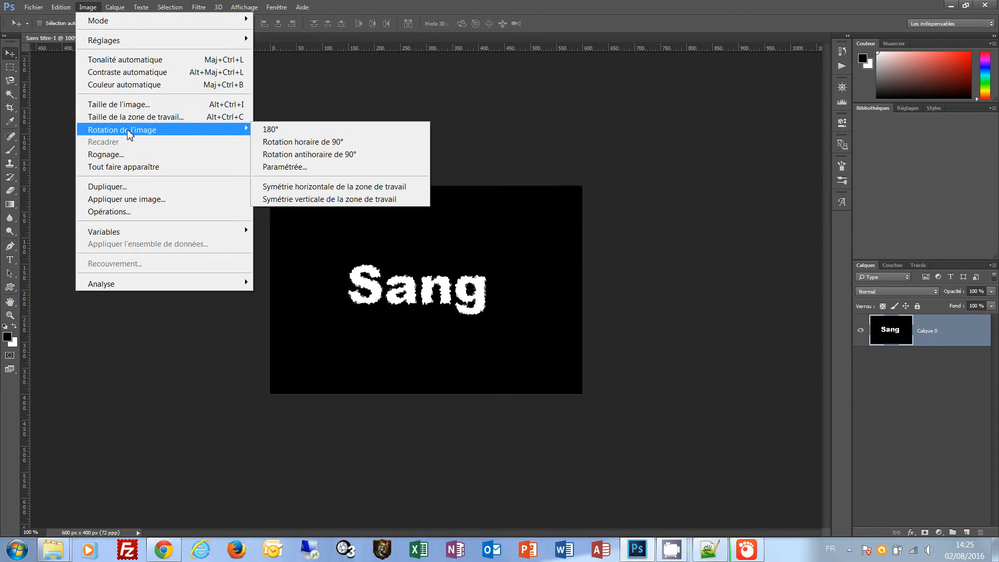
pyautogui.click(324, 142)
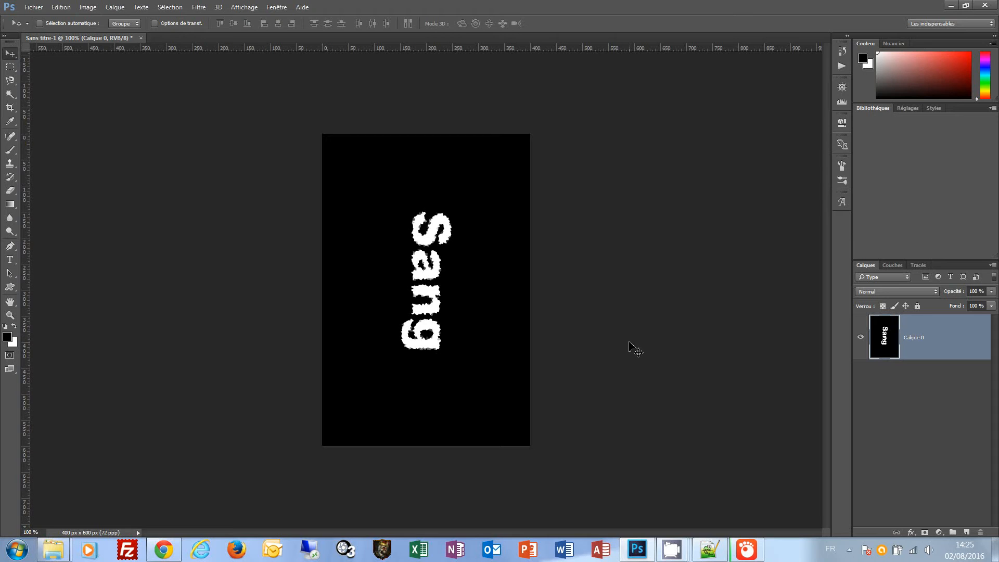
# - Apply the Soufflerie filter with the Soufflerie effect coming from the right (Droite), and repeat it to lengthen the streaks
pyautogui.click(199, 7)
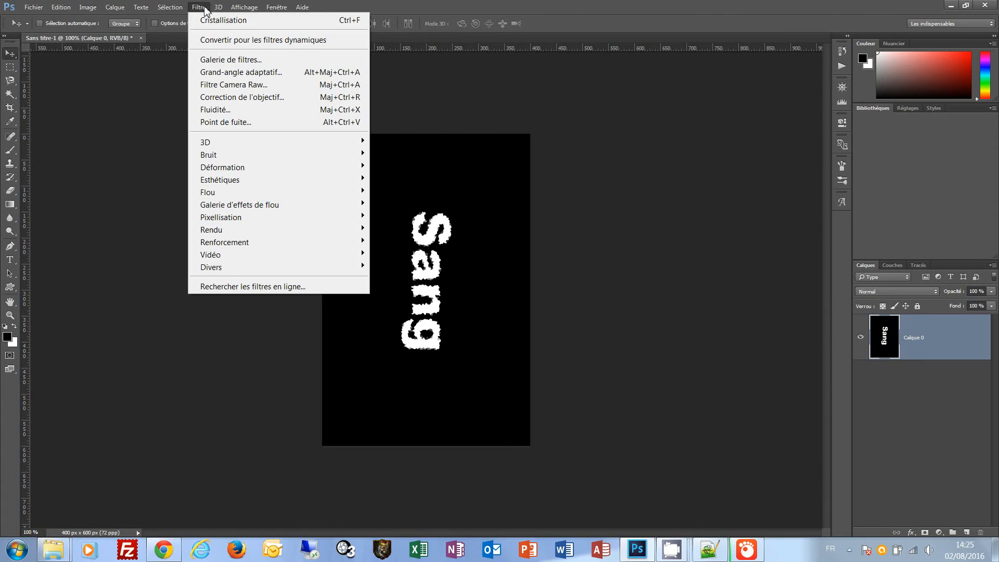
pyautogui.moveTo(332, 180)
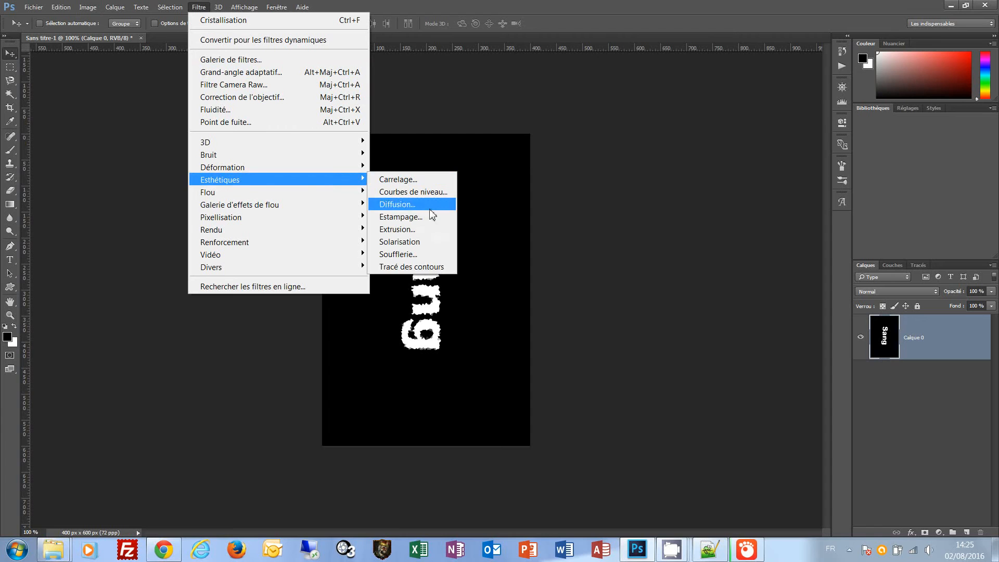
pyautogui.click(400, 253)
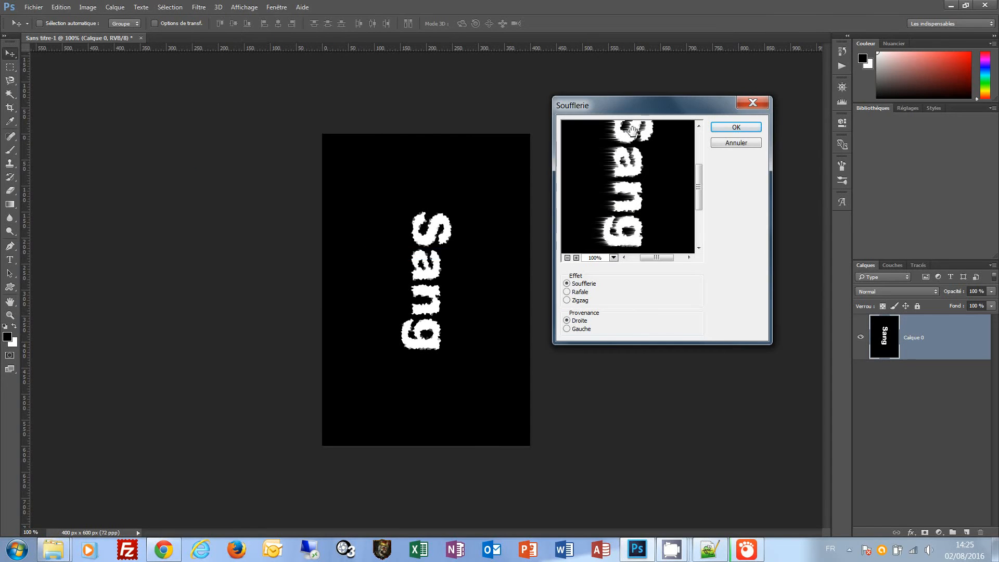
pyautogui.click(632, 130)
pyautogui.moveTo(626, 107); pyautogui.dragTo(611, 97)
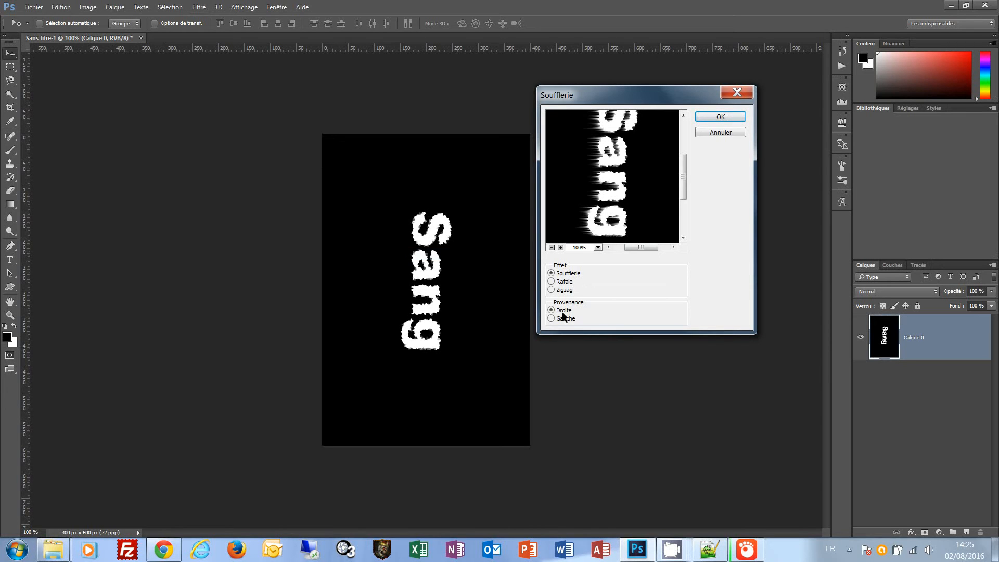
pyautogui.click(720, 117)
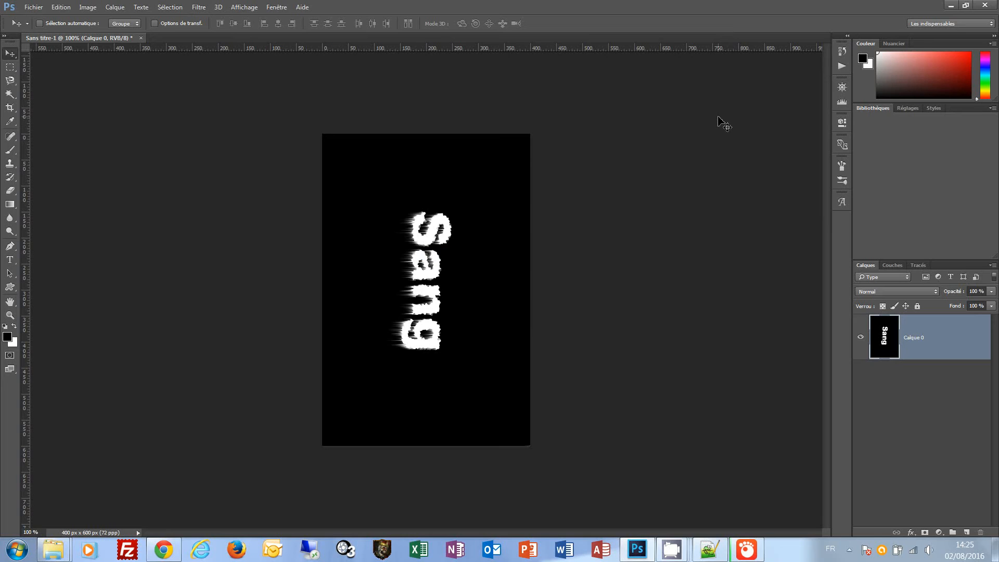
pyautogui.hotkey('ctrl', 'f')
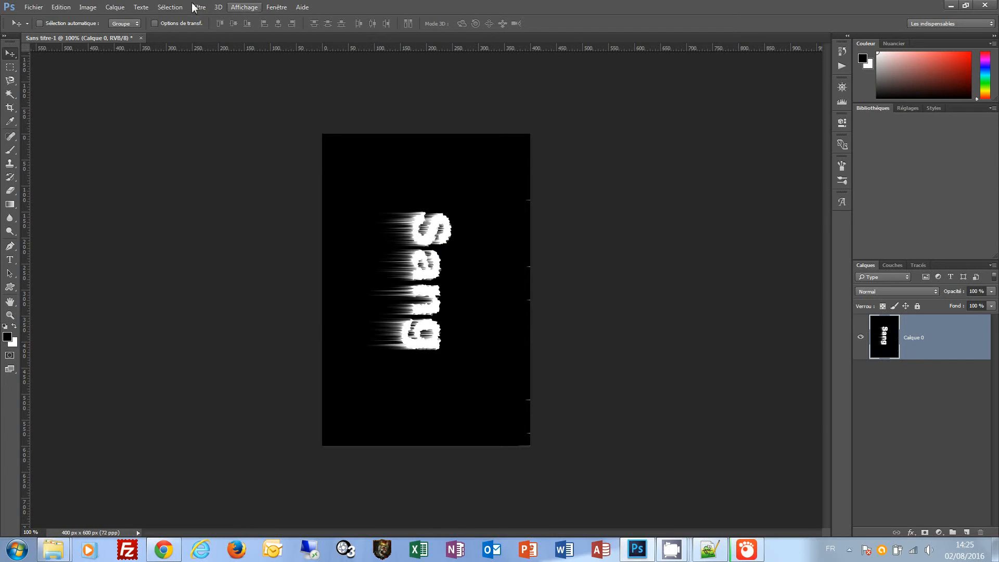
# - Rotate the whole image 90° counterclockwise so that the text reads horizontally
pyautogui.click(87, 7)
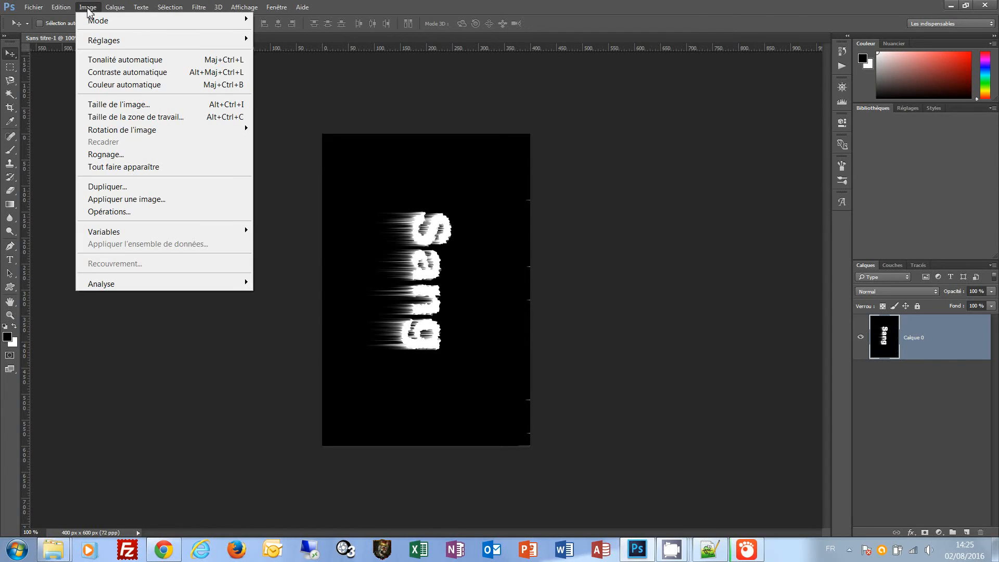
pyautogui.moveTo(91, 24)
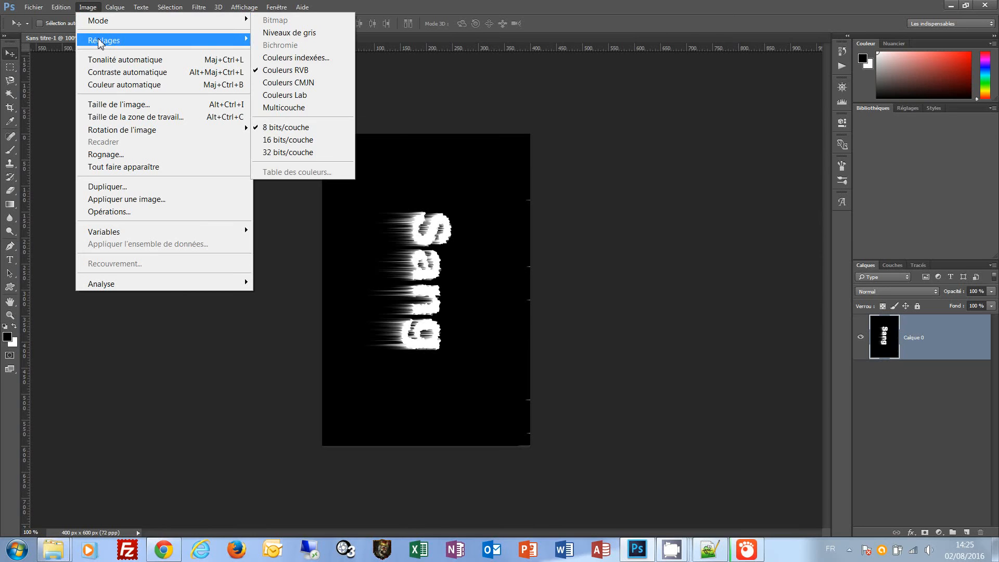
pyautogui.moveTo(111, 130)
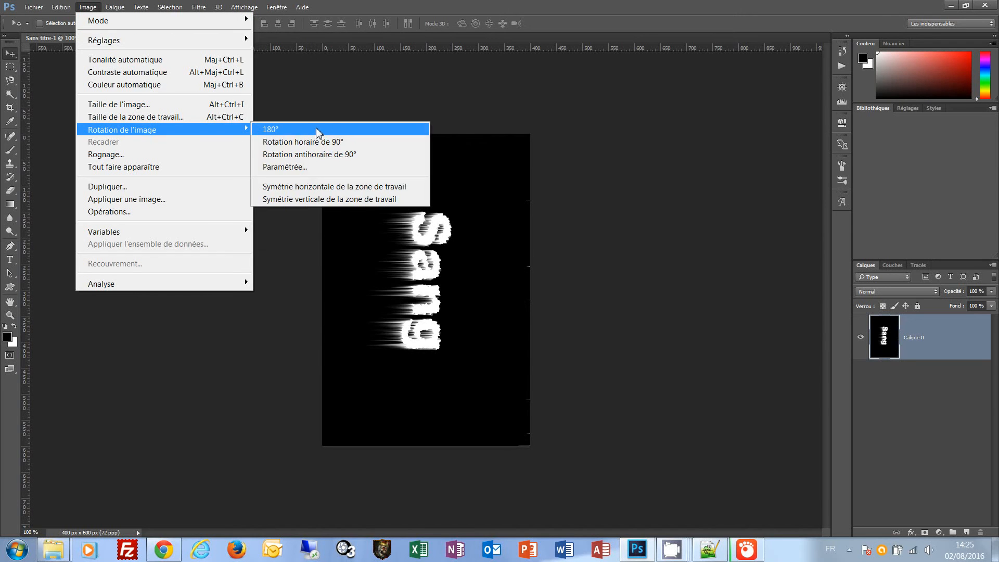
pyautogui.click(354, 156)
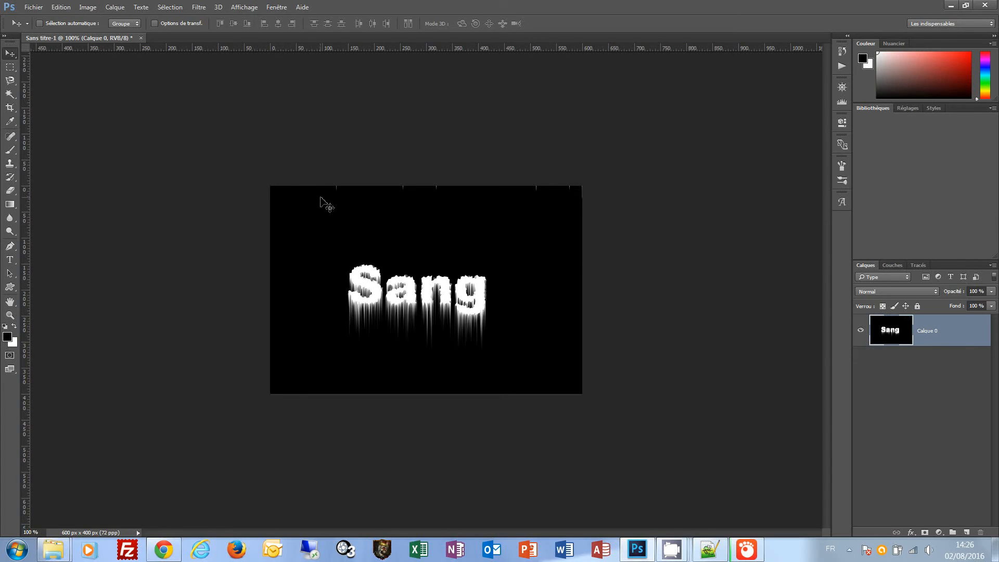
# - Select a full-width strip above the text, clear its stray white marks to black, and deselect
pyautogui.click(10, 67)
pyautogui.moveTo(270, 185); pyautogui.dragTo(640, 230)
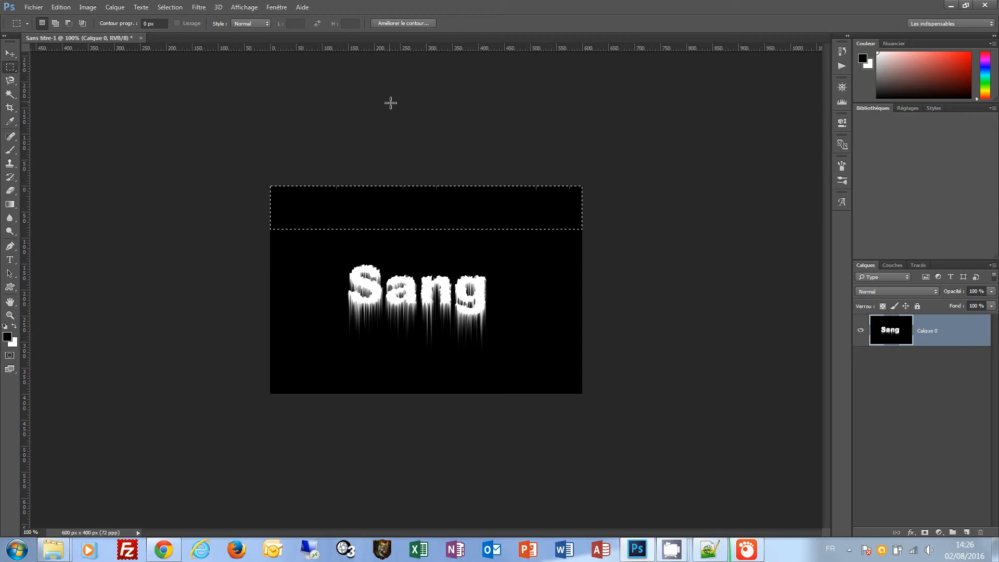
pyautogui.hotkey('ctrl', 'd')
# - Apply the Contour lumineux filter from the filter gallery with Epaisseur 1, Luminosité 7 and Lissage 2
pyautogui.click(201, 8)
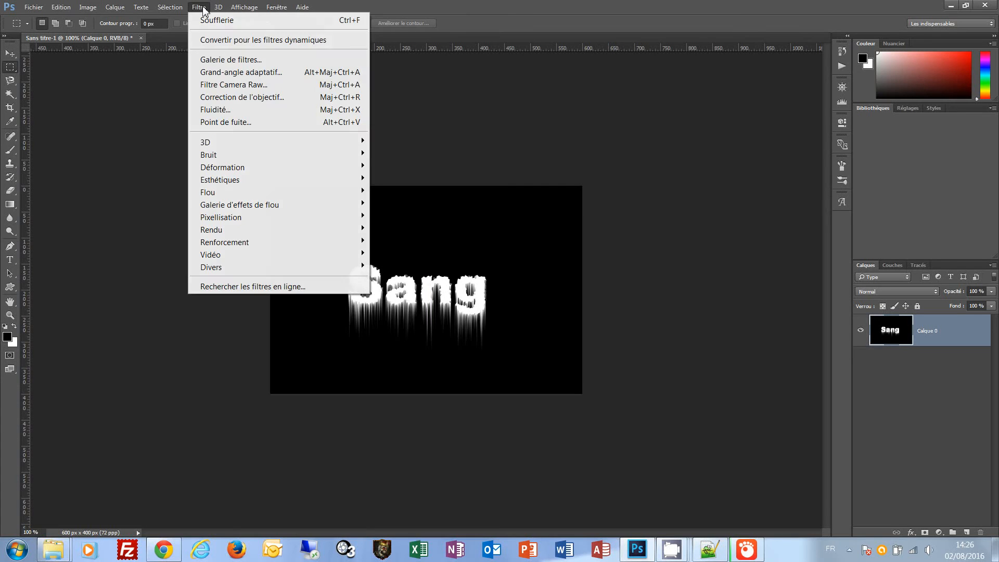
pyautogui.click(232, 60)
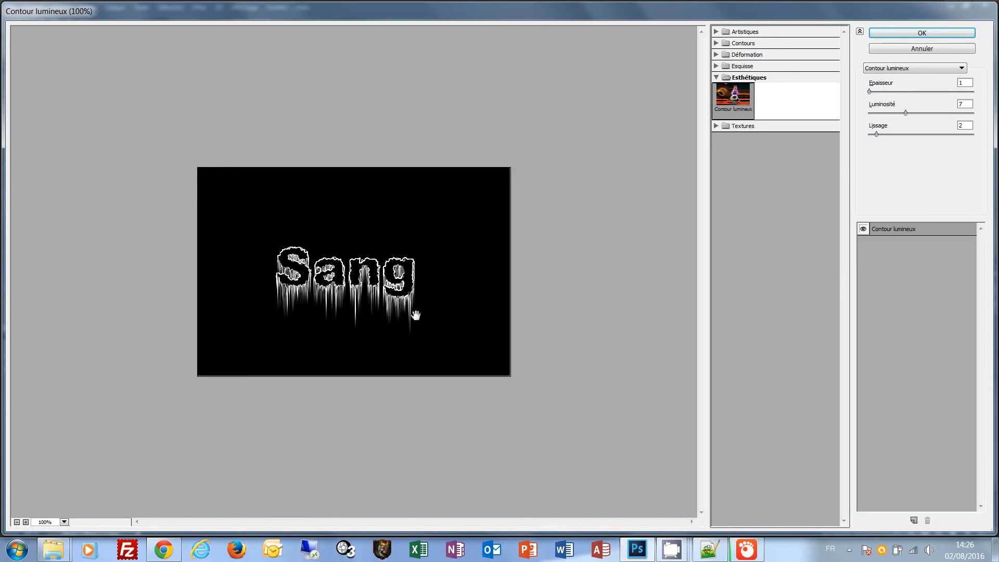
pyautogui.click(923, 33)
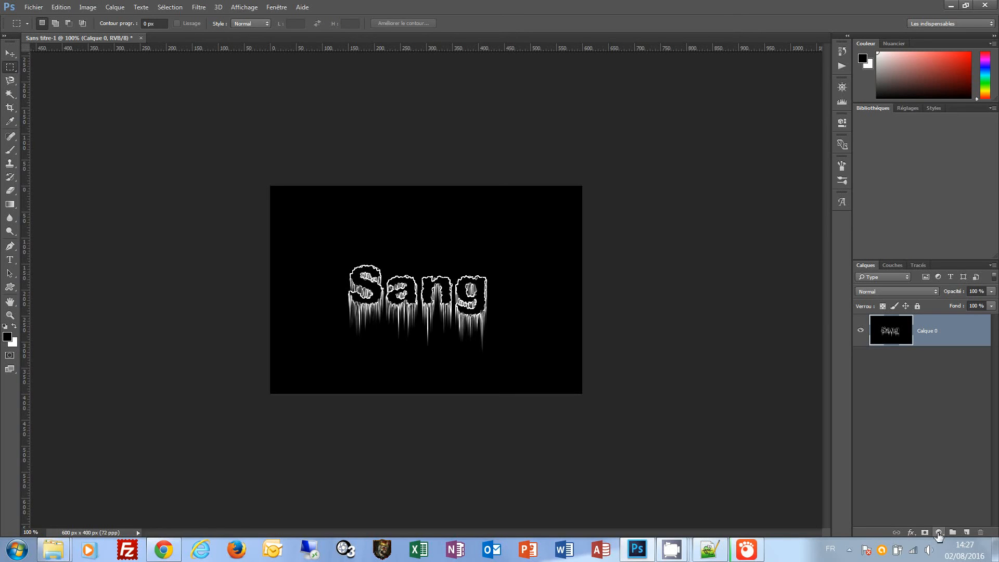
# - Add a Teinte/Saturation adjustment layer above Calque 0 and enable its Coloriser option
pyautogui.click(938, 532)
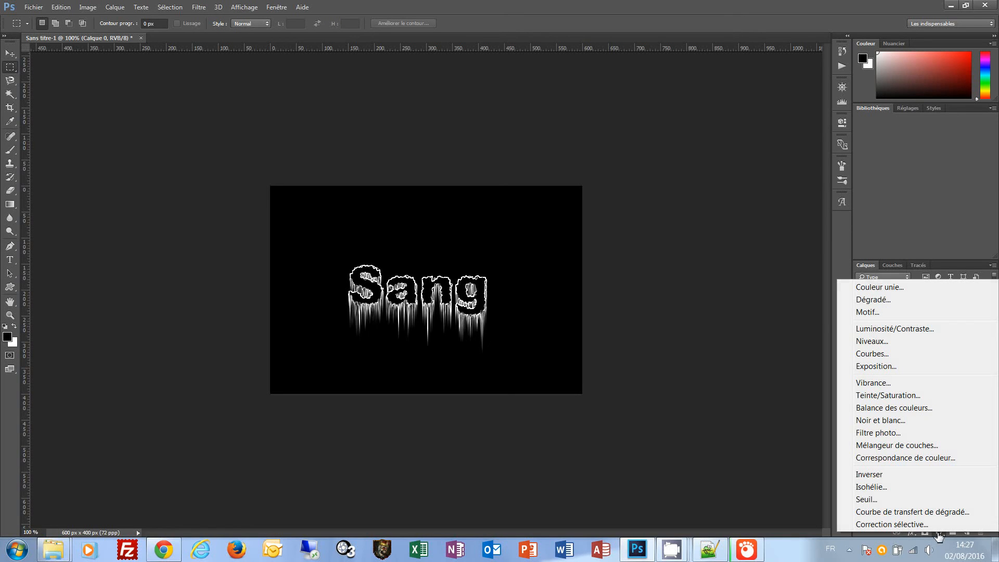
pyautogui.click(890, 398)
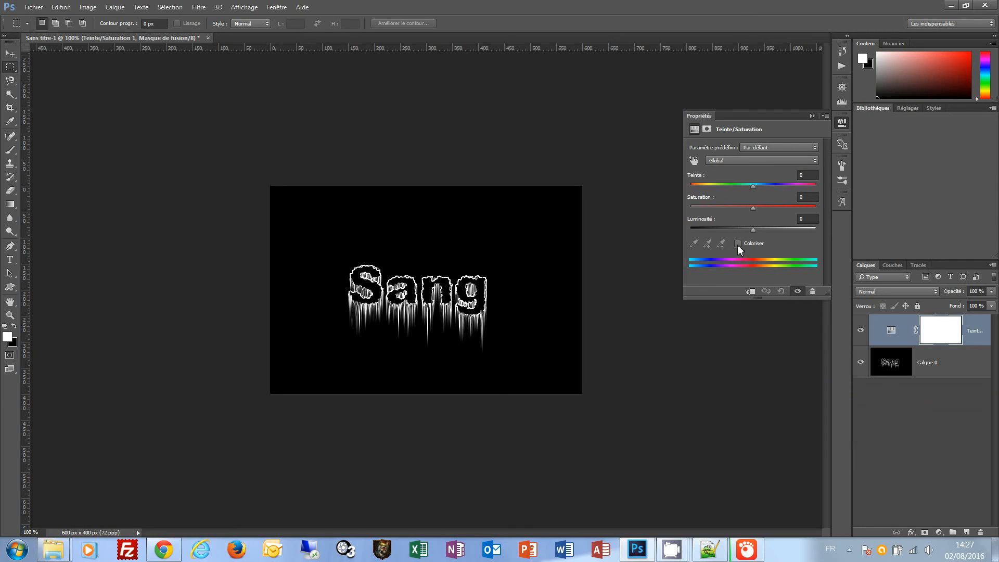
pyautogui.click(738, 244)
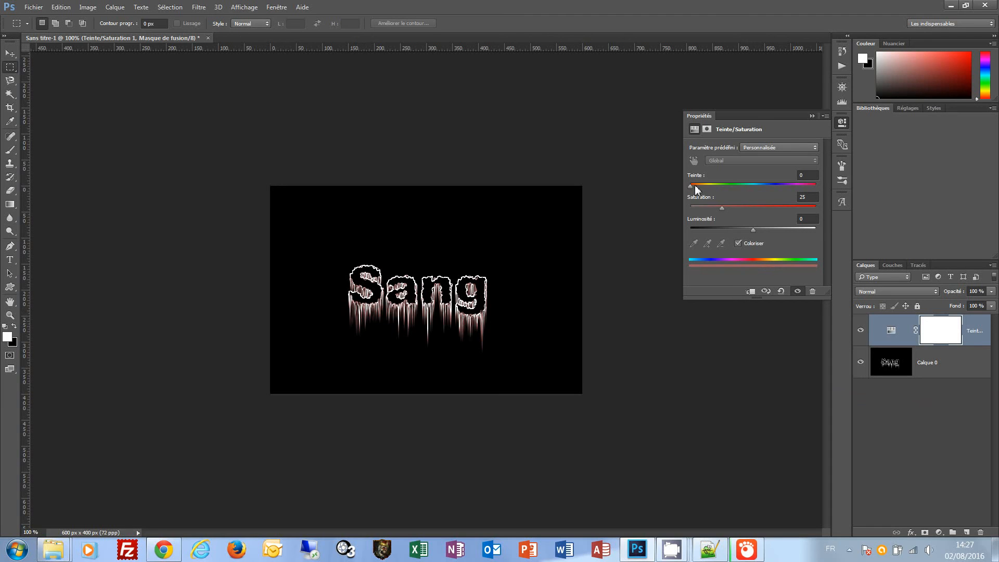
# - Tint the text blood red with Teinte 0, Saturation 70 and Luminosité -36, and collapse the adjustment's properties
pyautogui.moveTo(691, 188)
pyautogui.mouseDown()
pyautogui.moveTo(825, 194)
pyautogui.moveTo(685, 195)
pyautogui.mouseUp()
pyautogui.click(811, 198)
pyautogui.write('70')
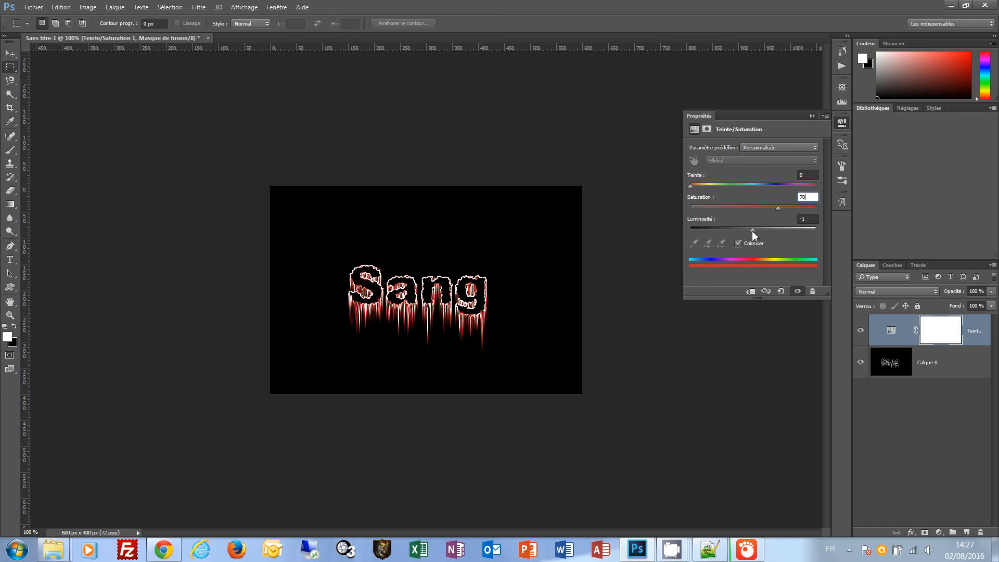
pyautogui.moveTo(752, 231); pyautogui.dragTo(732, 235)
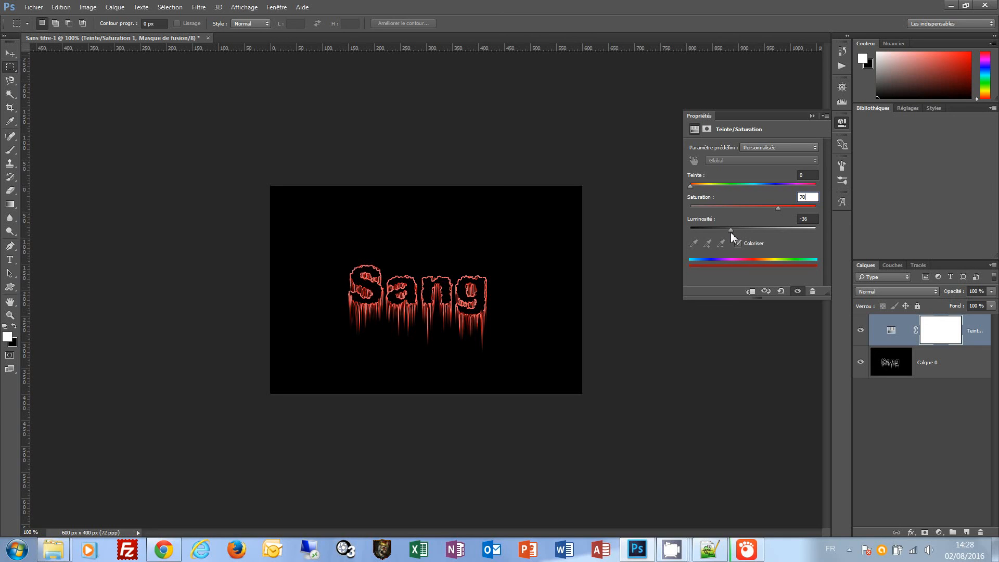
pyautogui.click(812, 116)
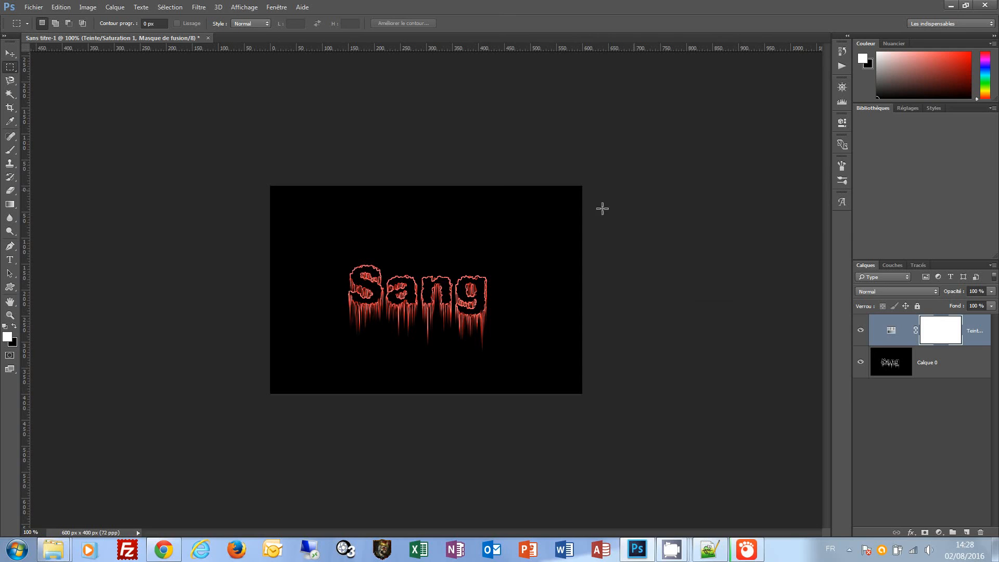
# - Hide and show the Teinte/Saturation layer again to compare the text with and without the red tint
pyautogui.click(860, 331)
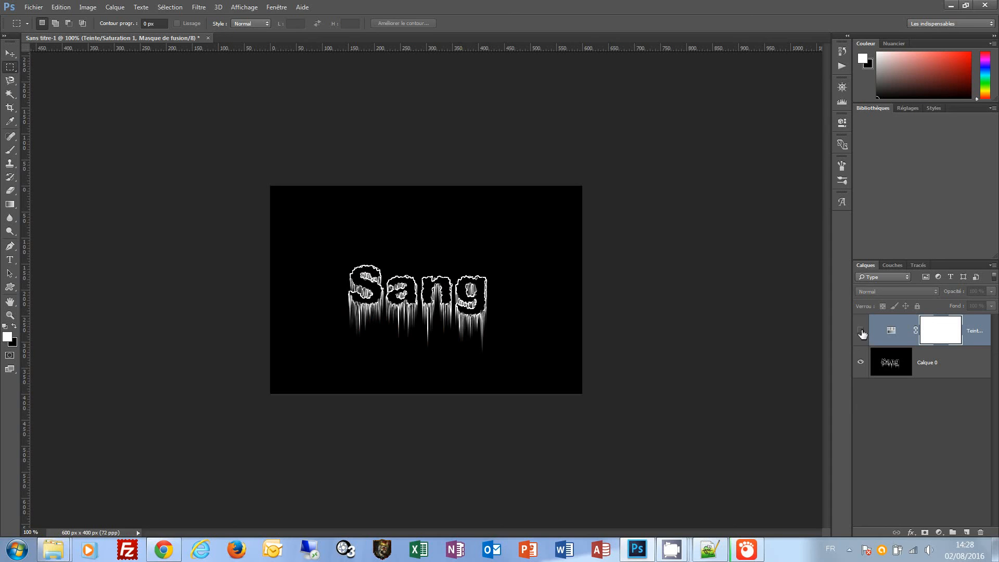
pyautogui.click(861, 331)
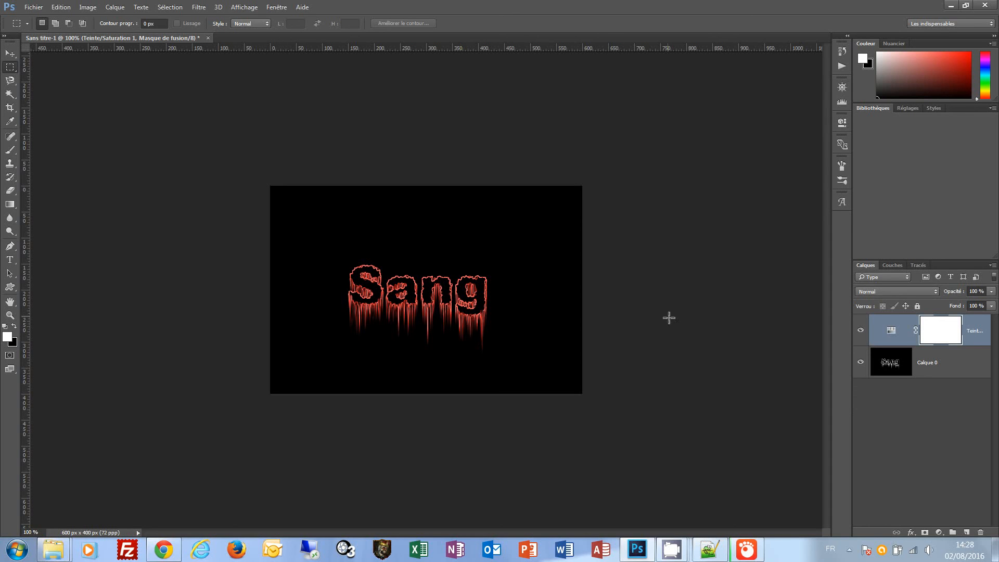